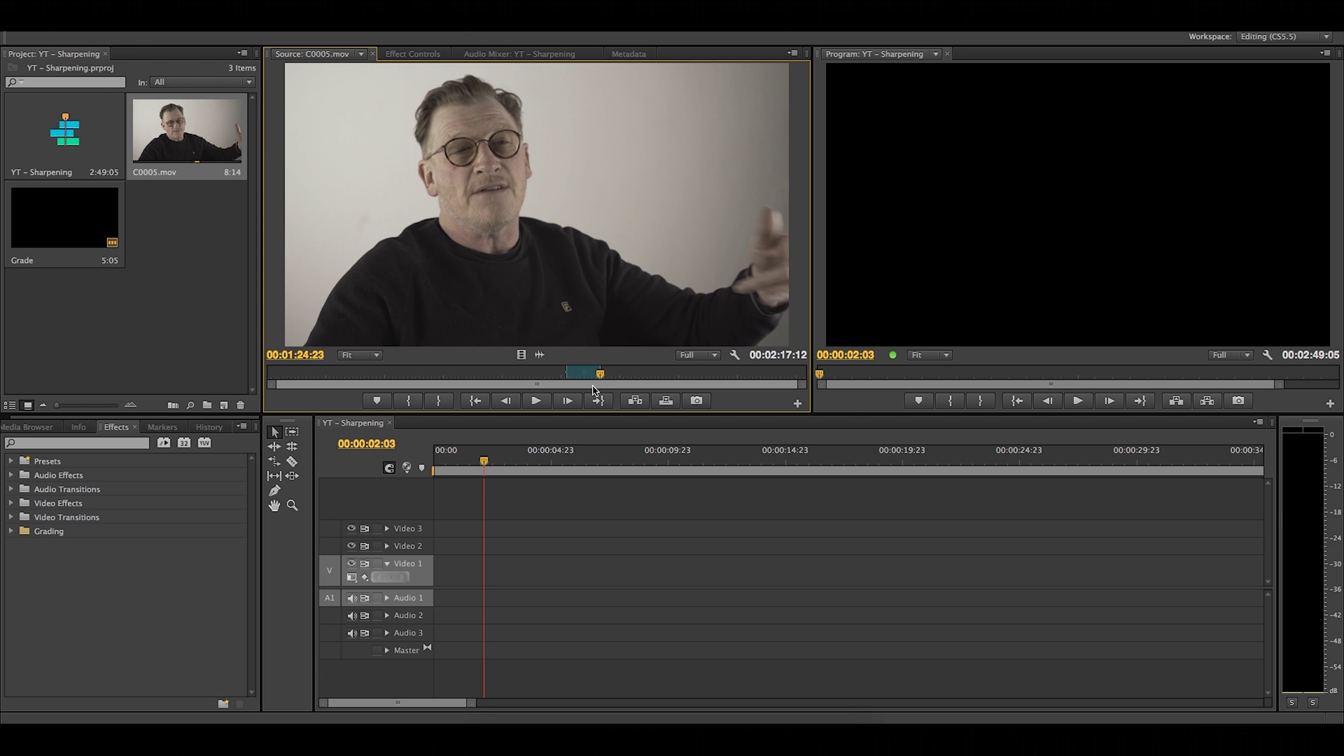
Scrub C0005.mov back to an earlier frame in the Source monitor.
drag(600, 375, 434, 564)
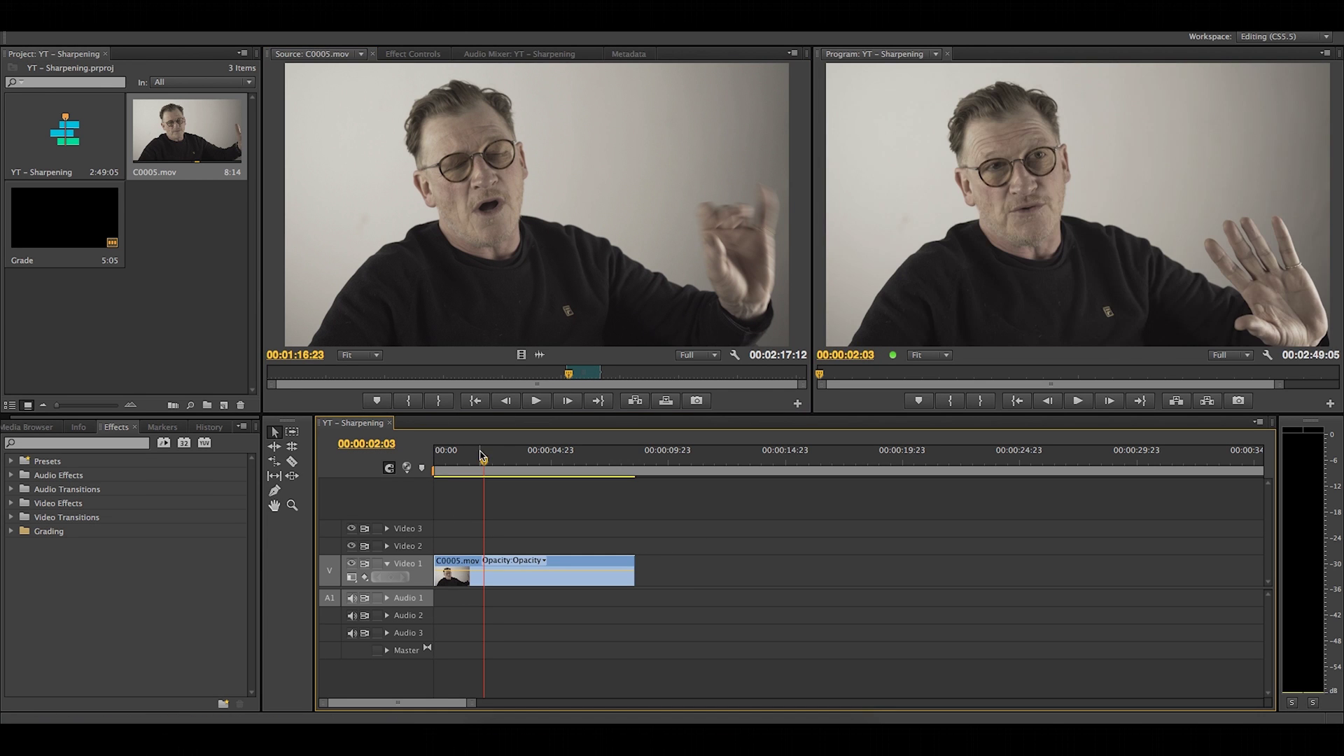
Drag the RGB Curves Grade adjustment clip to the start of Video 3, above C0005.mov.
click(416, 55)
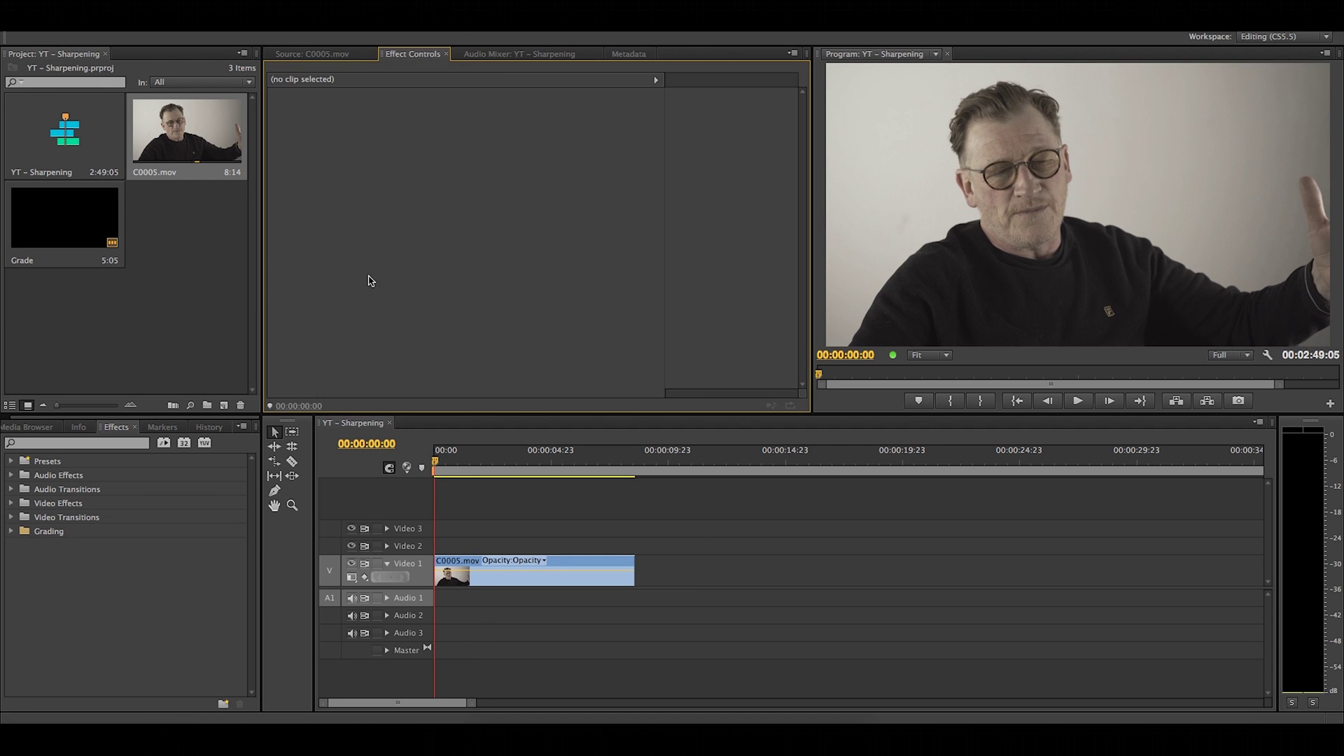
drag(471, 702, 705, 703)
click(1232, 546)
drag(1152, 552, 457, 549)
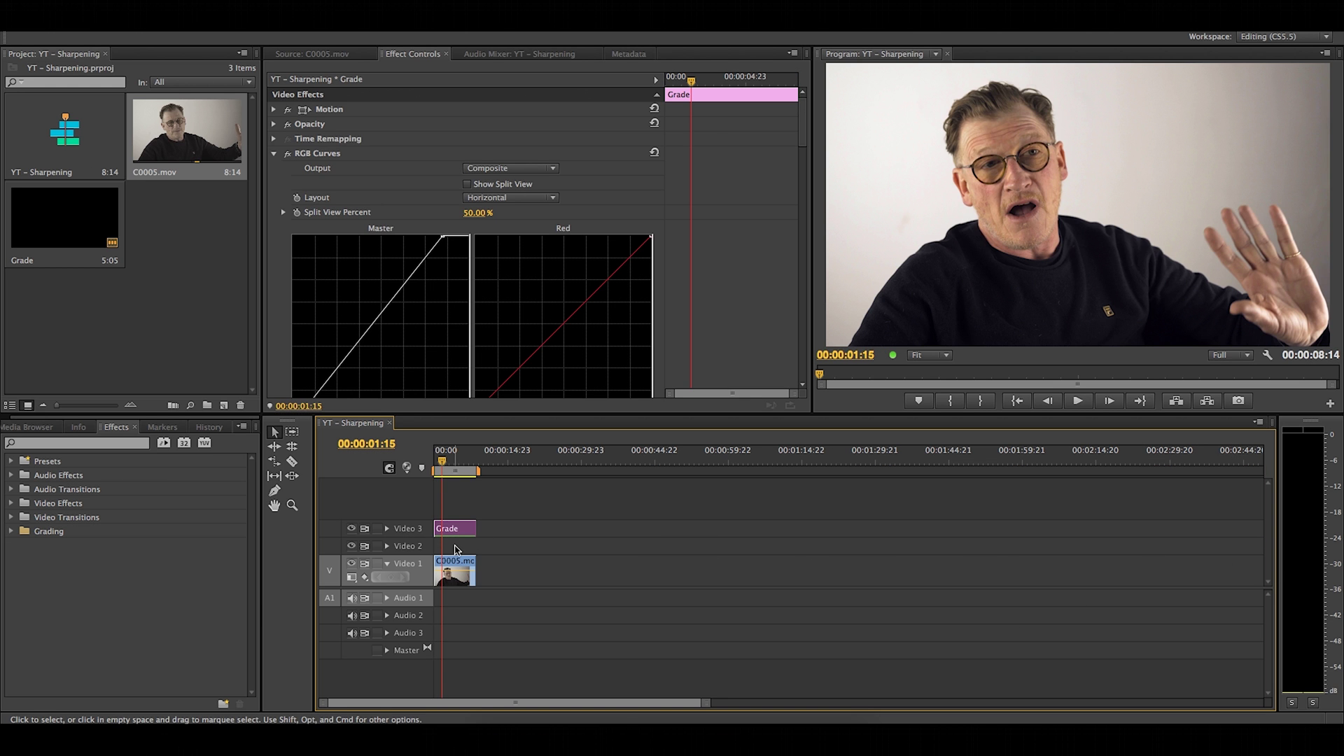
click(481, 550)
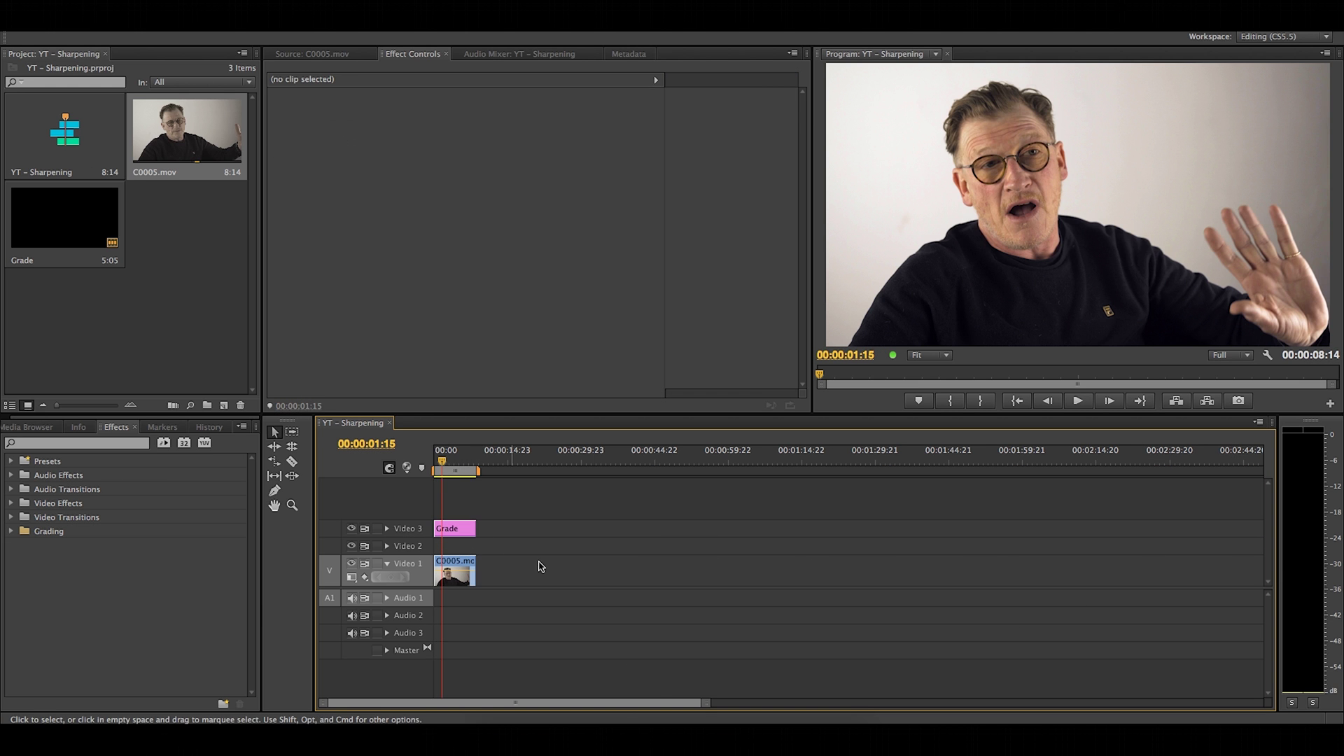
drag(705, 703, 570, 702)
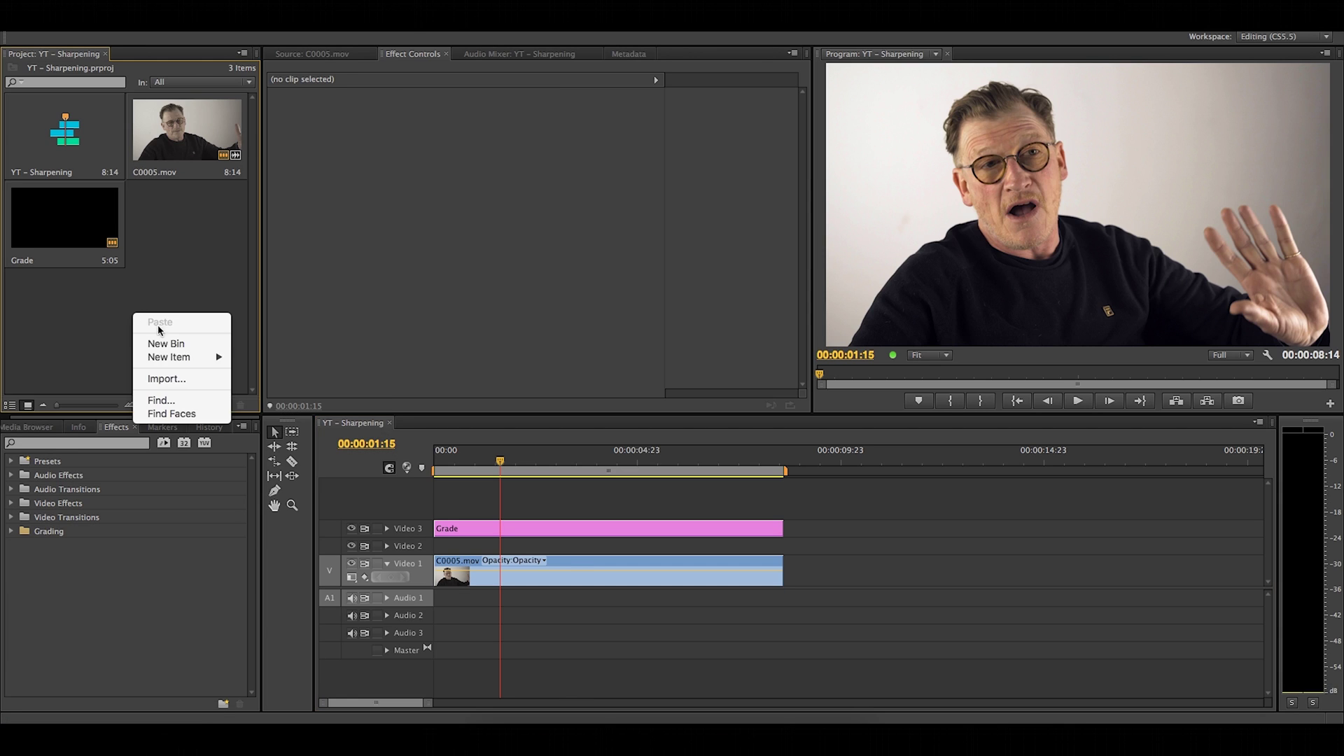
Create a 1920x1080 adjustment layer named Sharpen and stretch it across C0005.mov on Video 2.
mouse_move(168, 359)
click(286, 383)
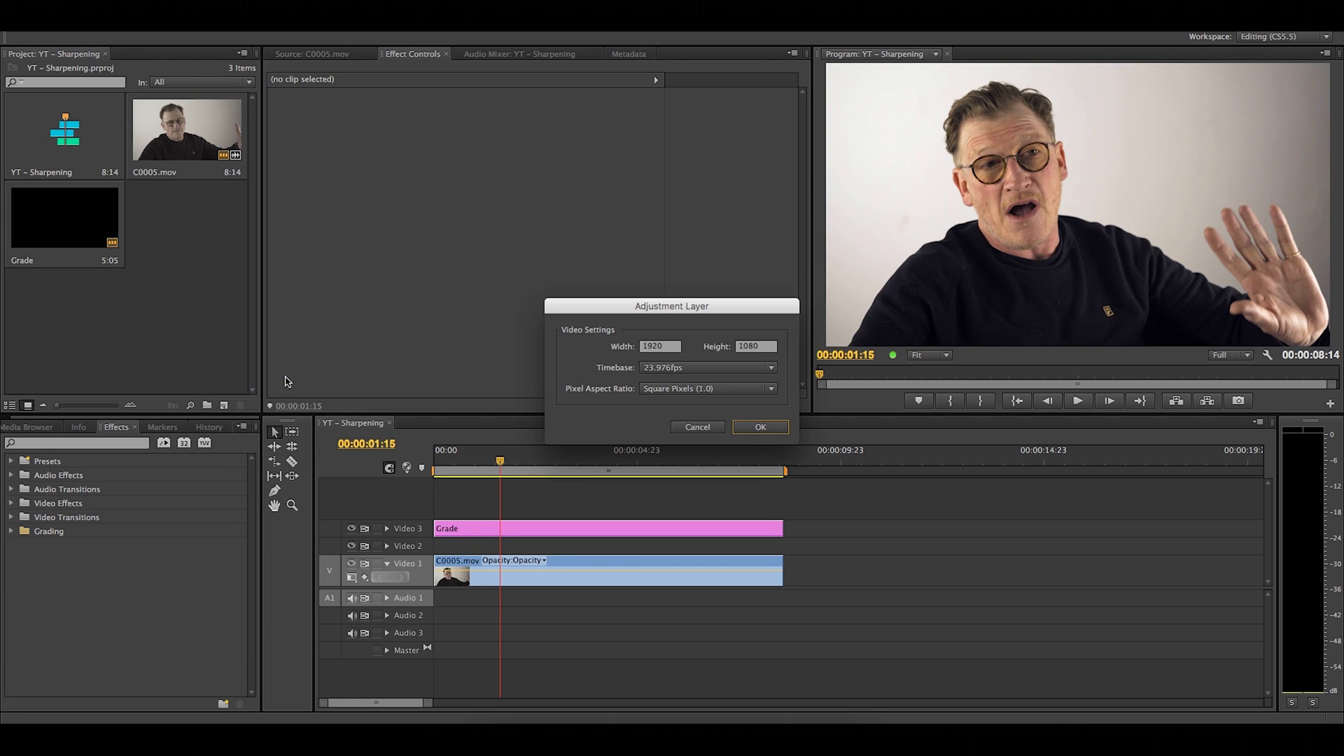
click(760, 428)
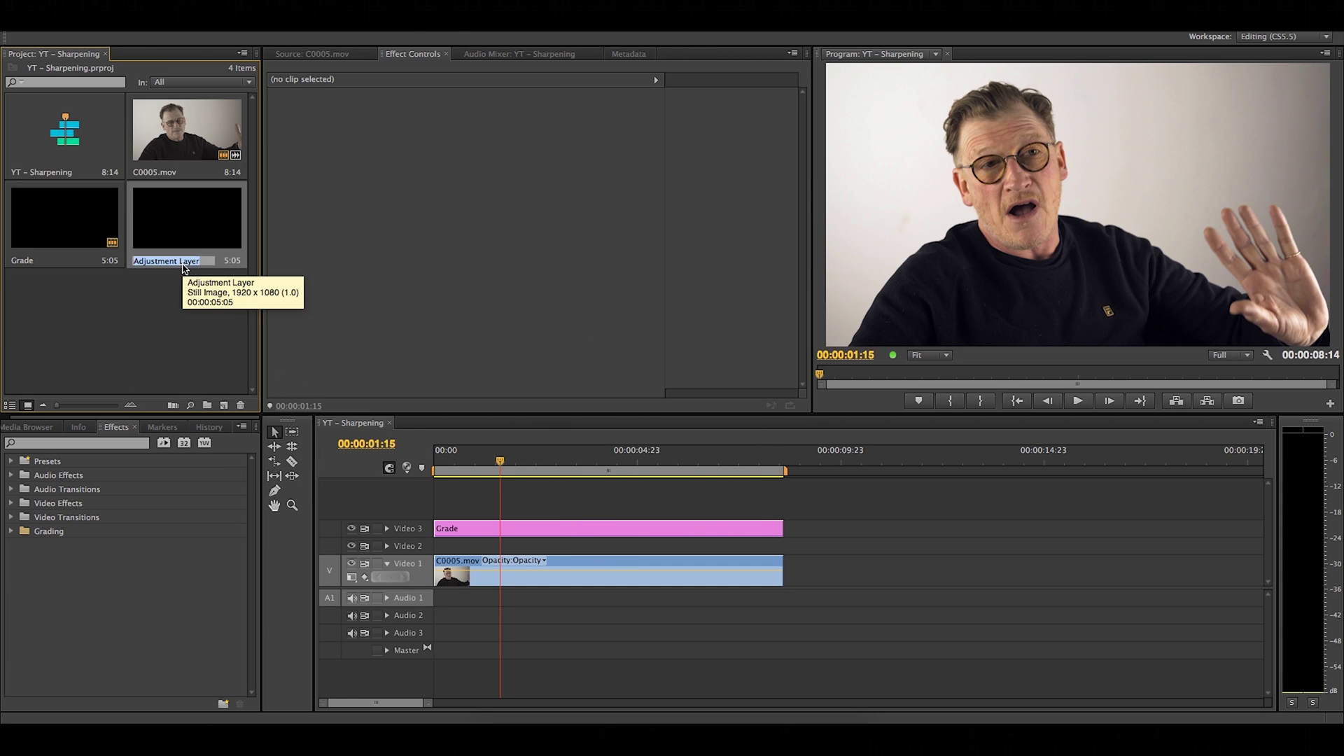
click(177, 286)
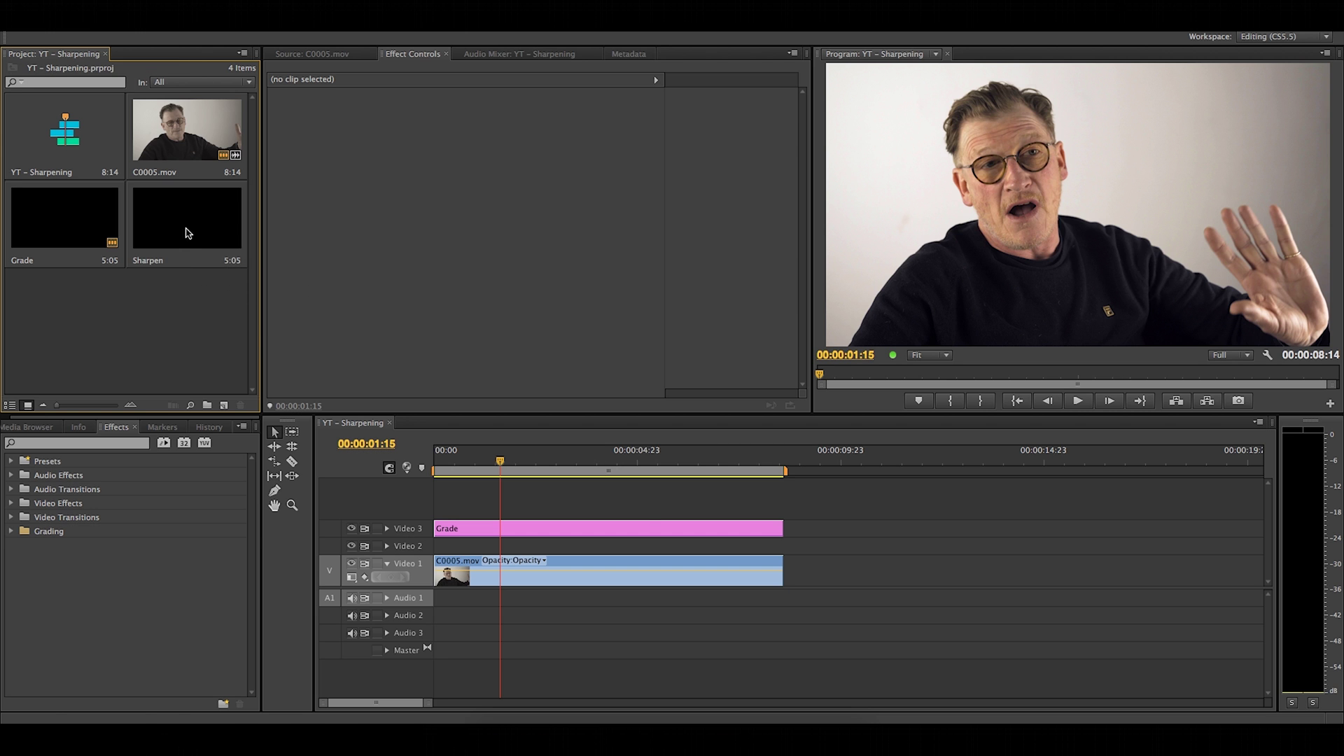
drag(187, 233, 452, 547)
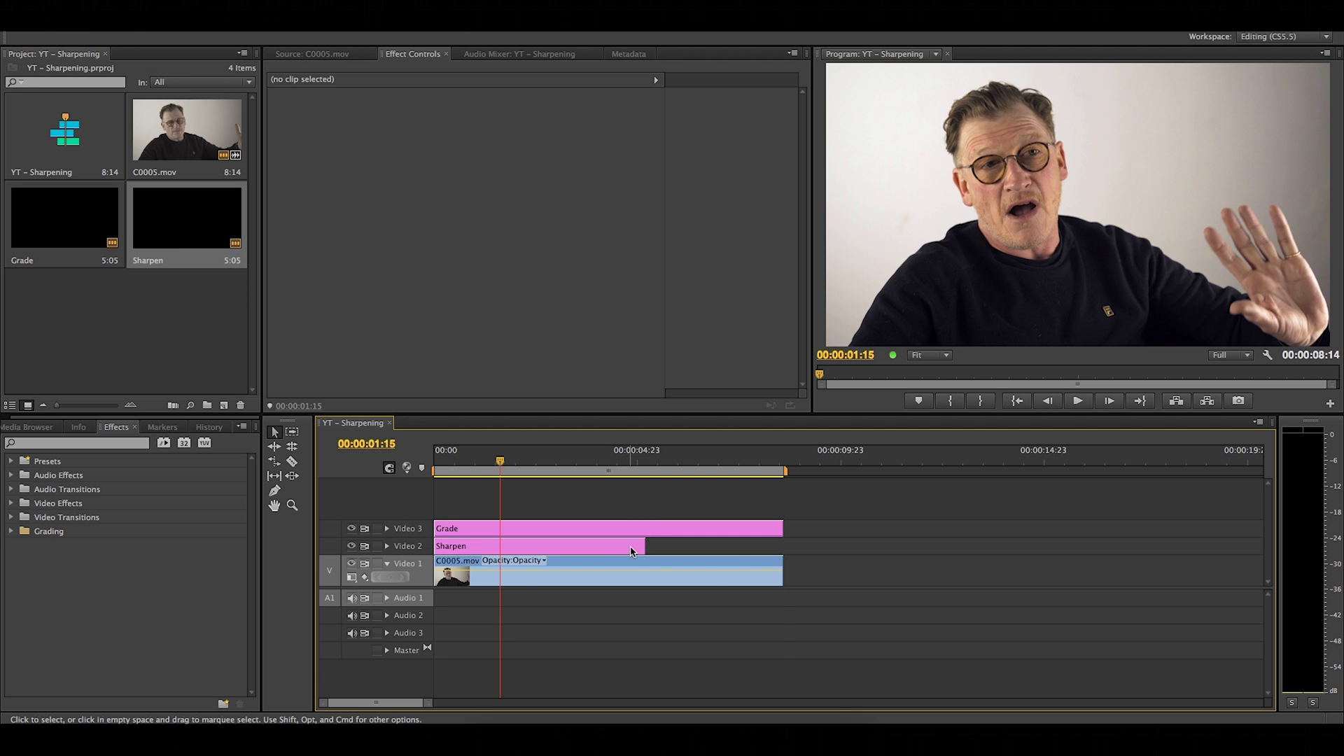
drag(644, 547, 784, 553)
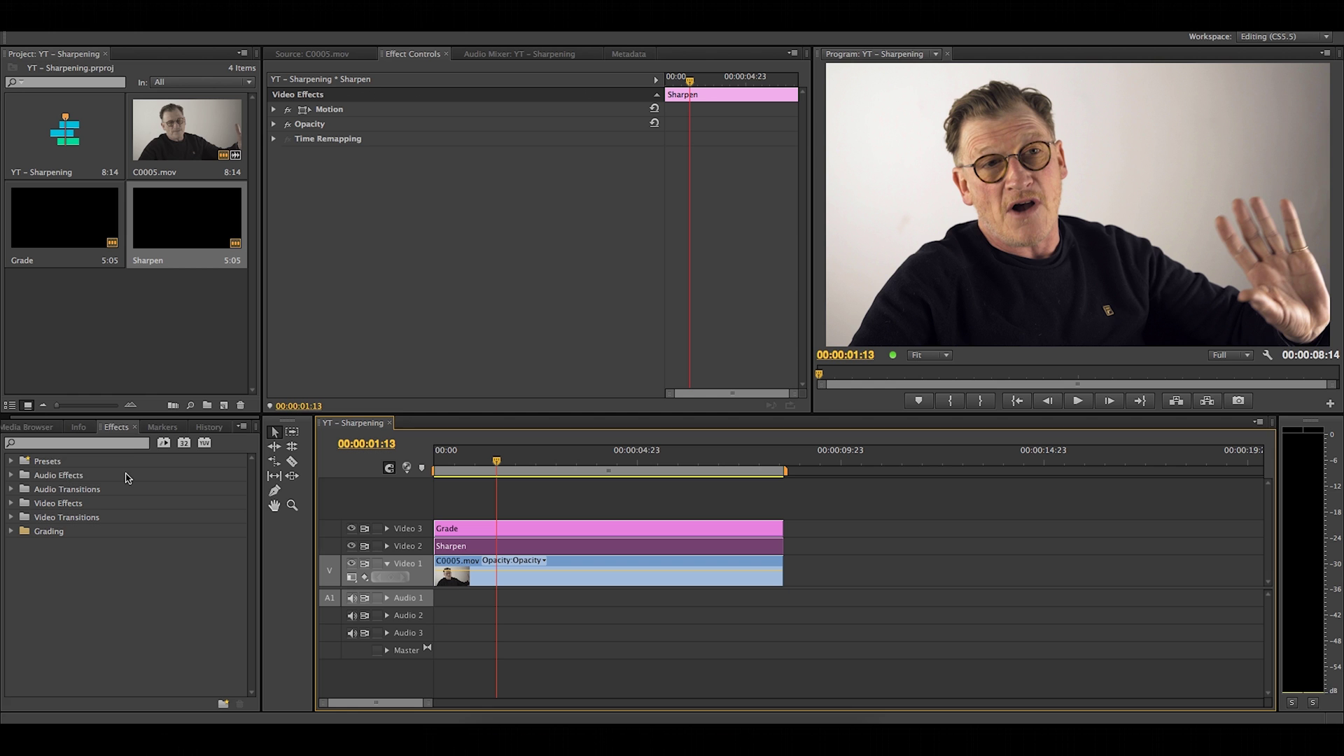
Search 'unsha' in Effects and drop Blur & Sharpen > Unsharp Mask onto the Sharpen clip.
click(77, 443)
text(unsha)
click(98, 560)
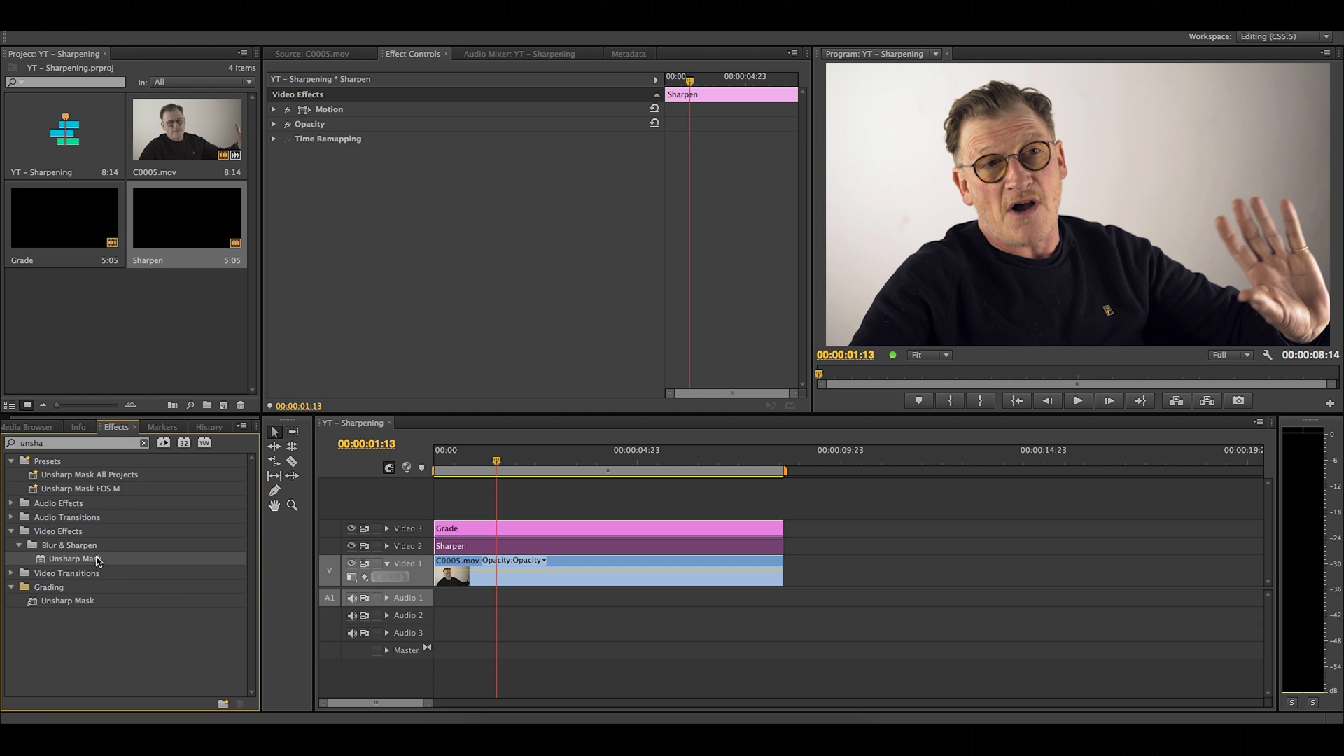
drag(339, 537, 455, 547)
Park the playhead at 00:00:01:15 and view the Program monitor at 100%.
click(501, 463)
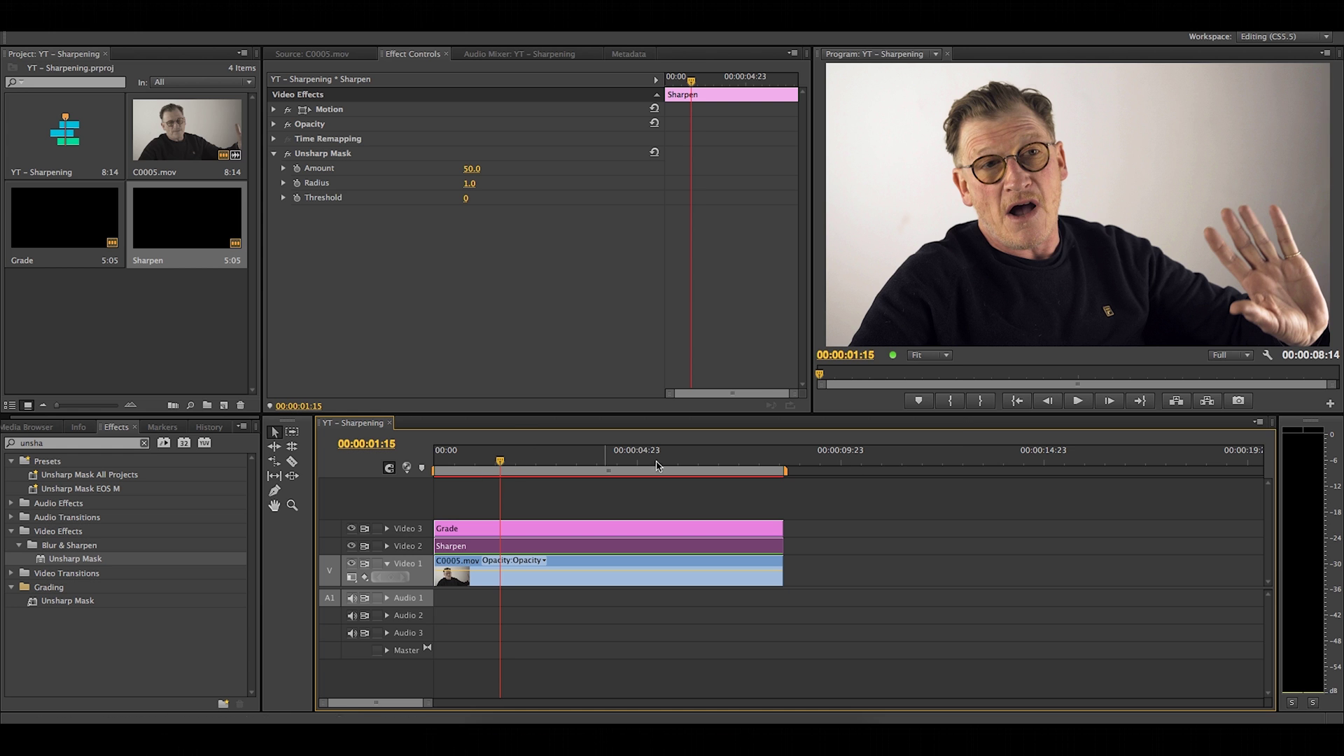
click(929, 355)
click(931, 437)
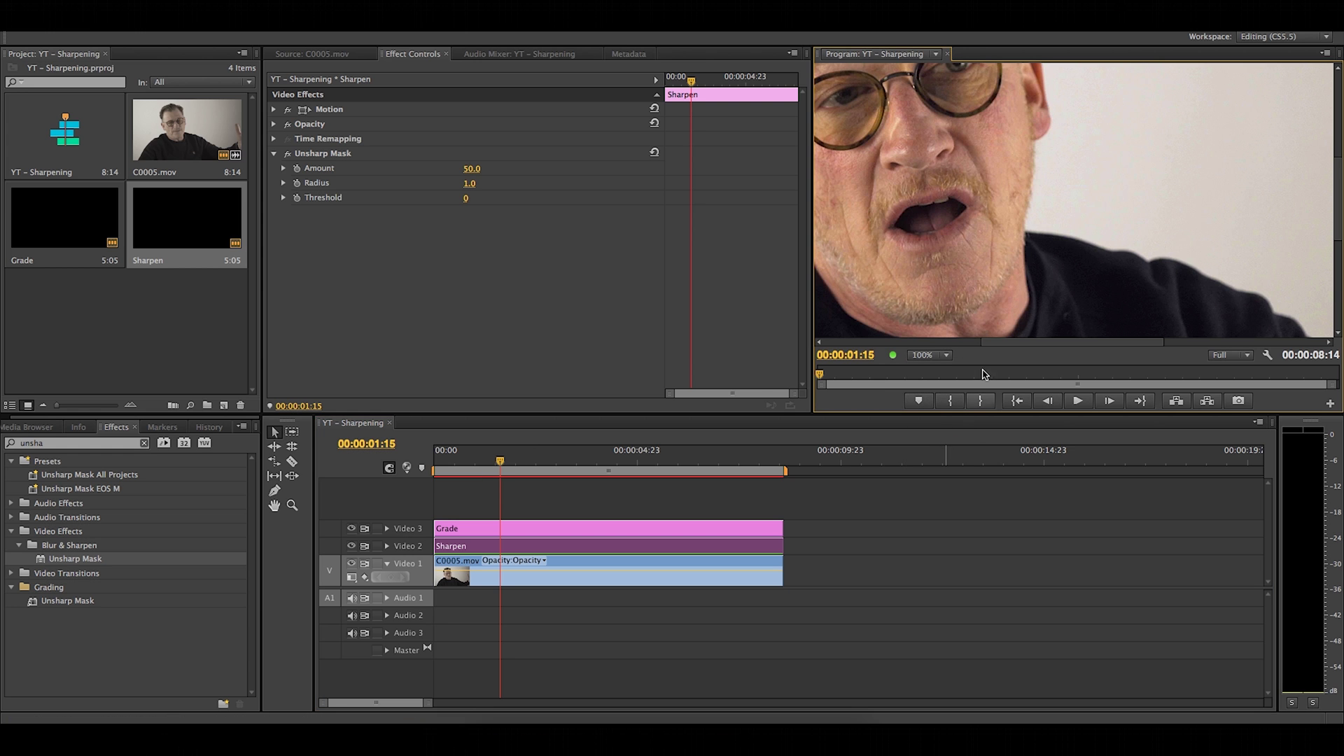
Toggle Unsharp Mask off and on to compare the interview with and without sharpening.
drag(1326, 226, 1328, 198)
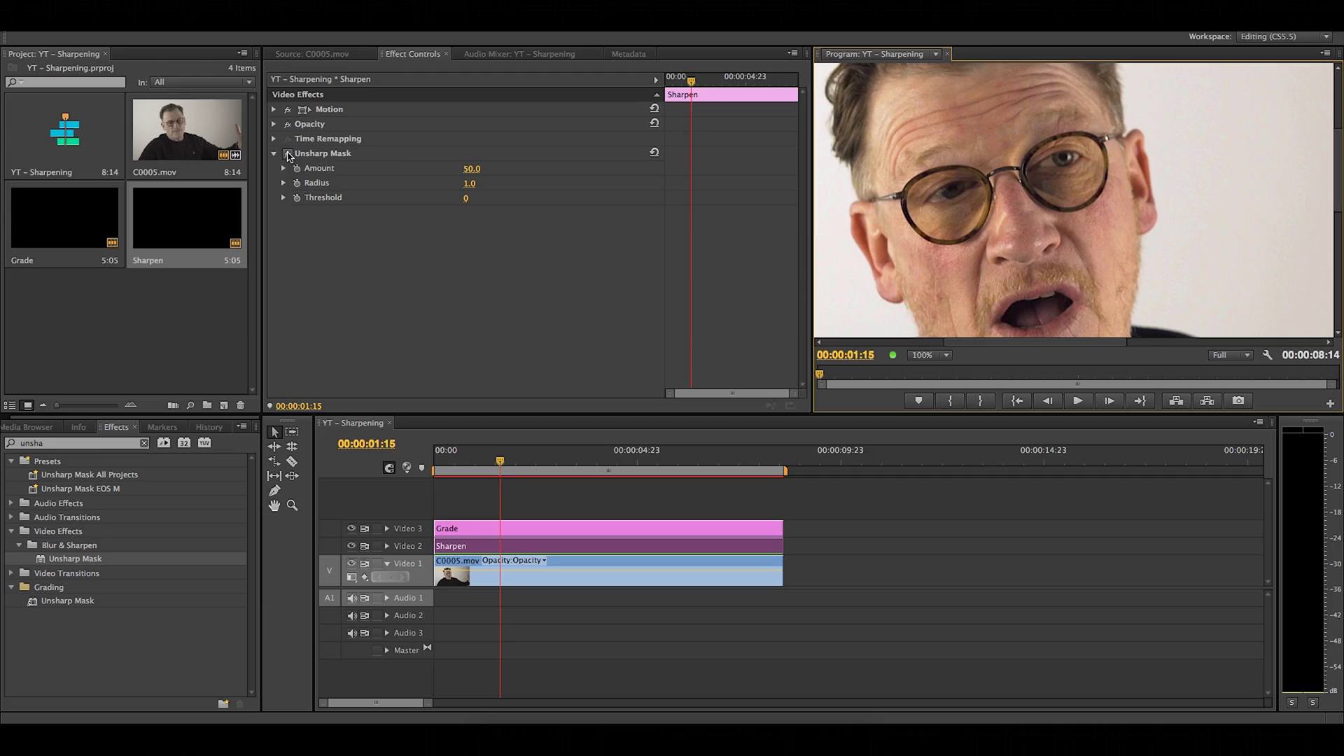
click(288, 154)
click(288, 154)
click(288, 155)
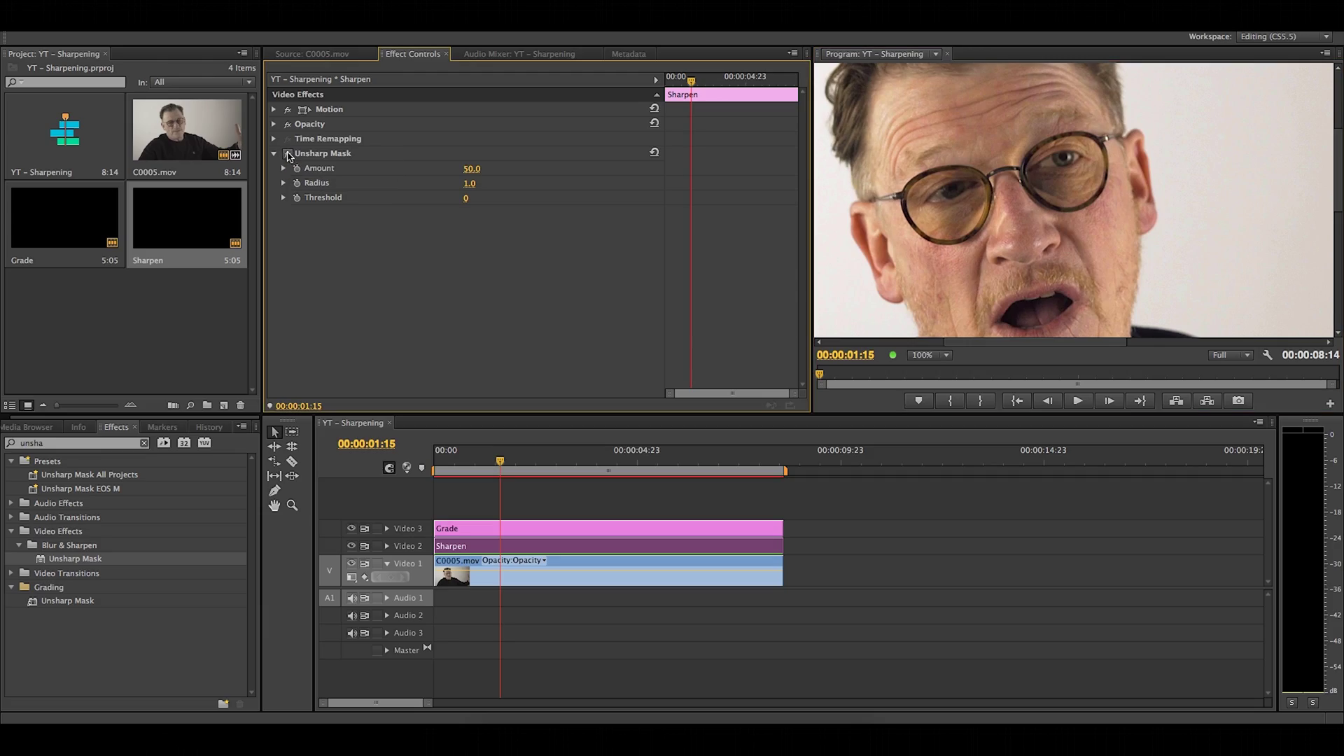
click(288, 154)
Raise the Unsharp Mask Amount to 500 and push the Radius up to 35.
drag(473, 169, 448, 169)
drag(469, 184, 474, 184)
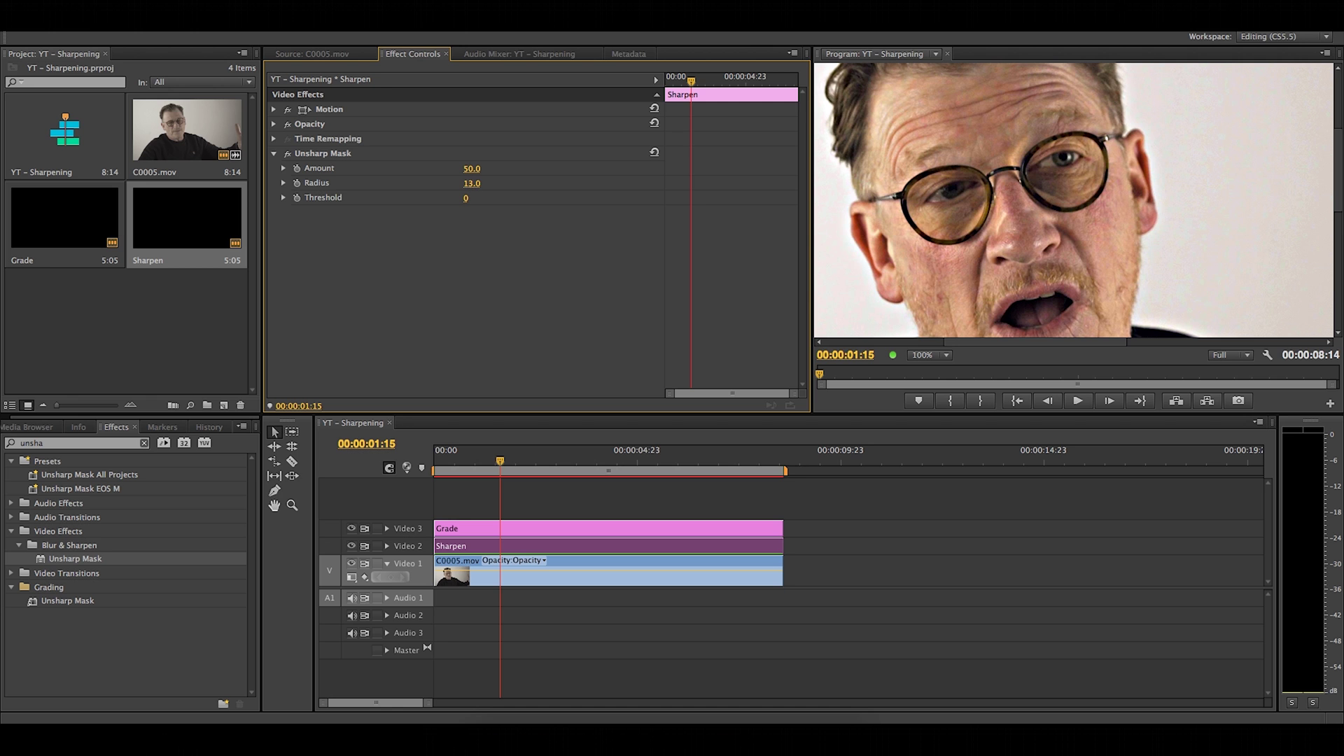
drag(471, 183, 482, 184)
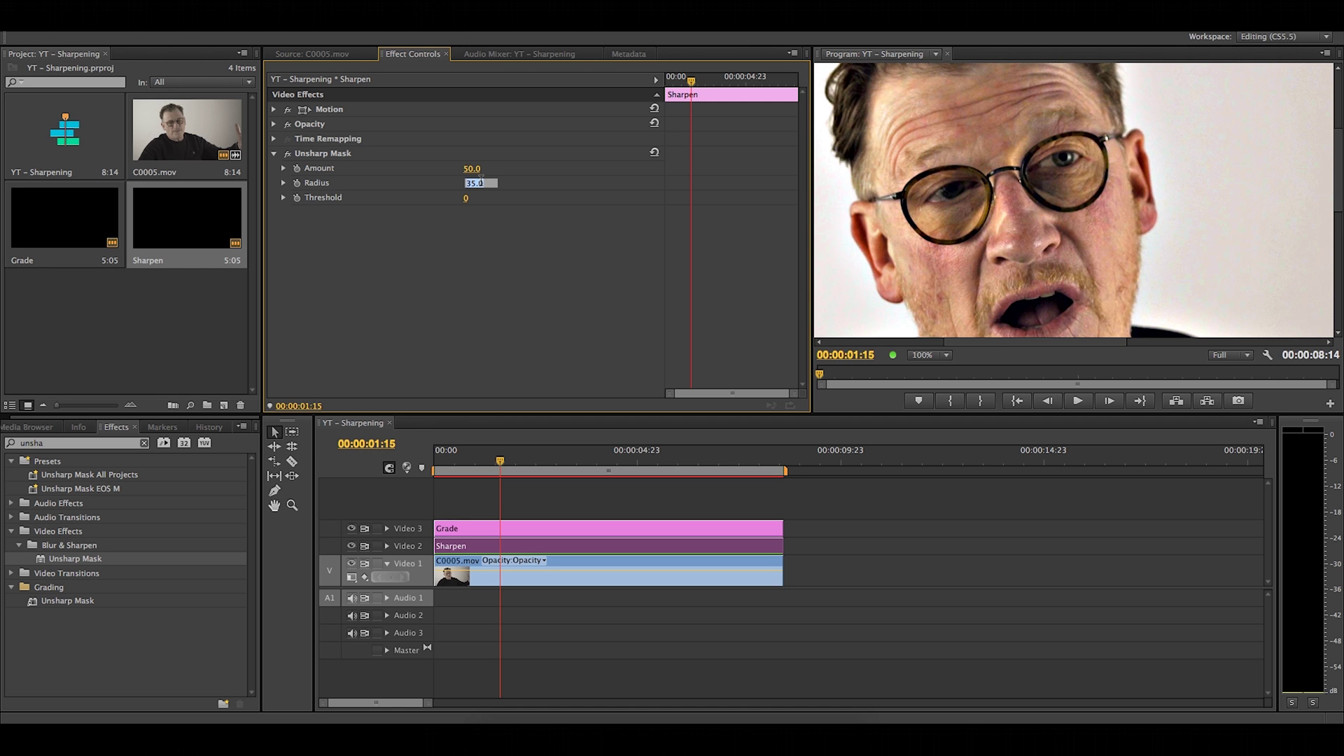
Commit an Unsharp Mask Radius of 1.0.
key(Return)
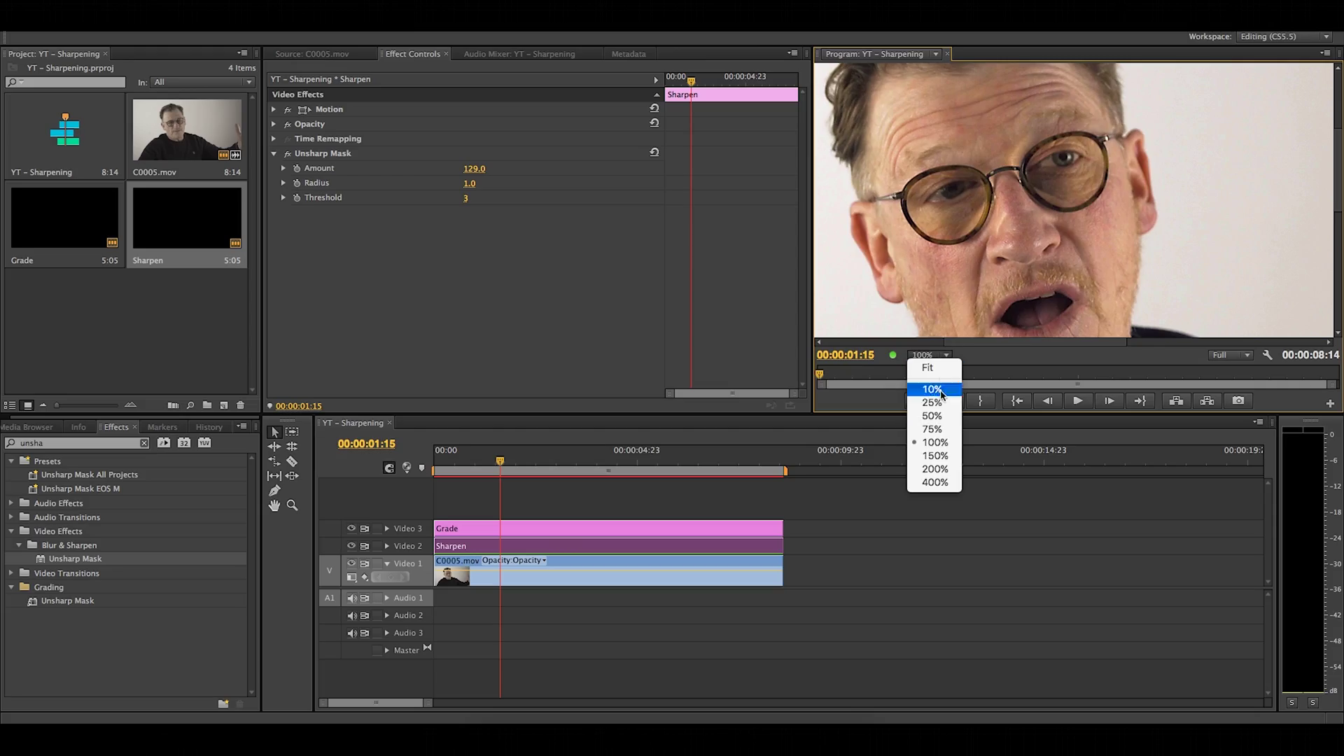
Zoom the Program monitor to 150% and scroll to the hair and forehead.
click(935, 456)
scroll(1271, 179, up, 3)
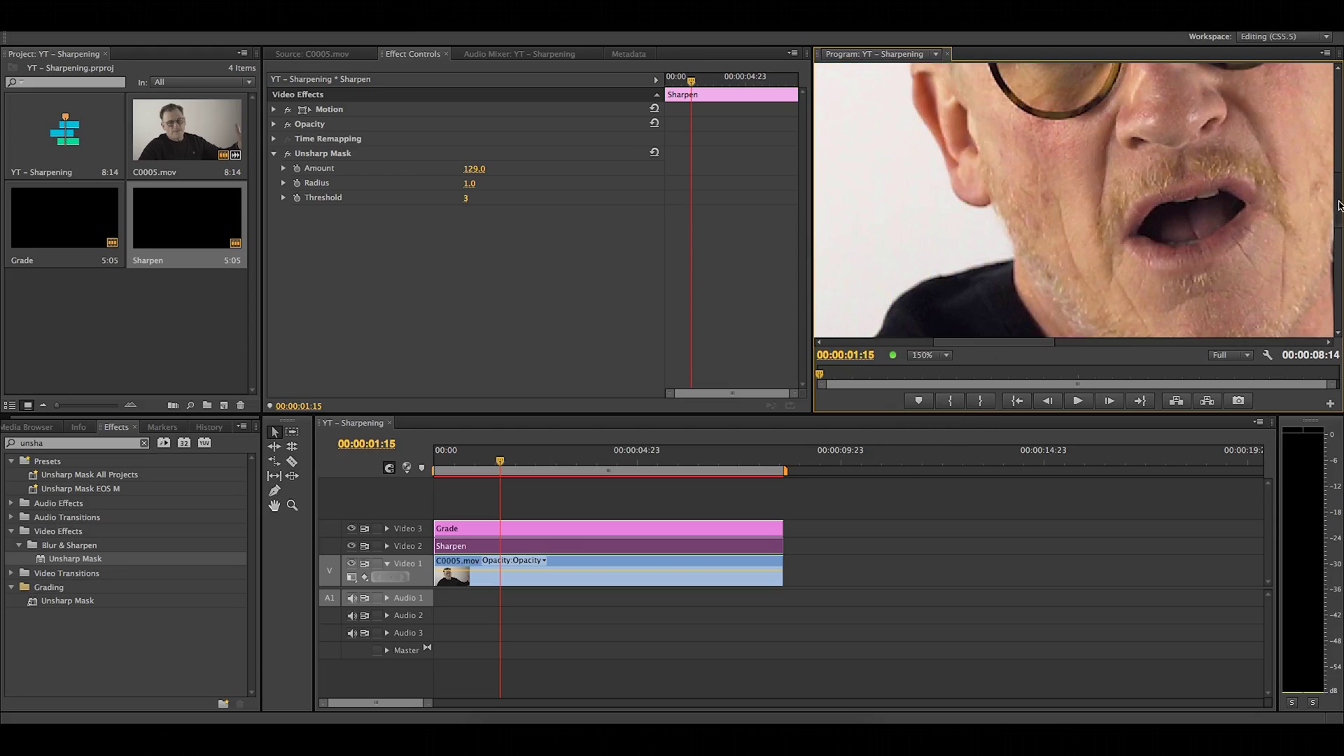
drag(1339, 205, 1339, 126)
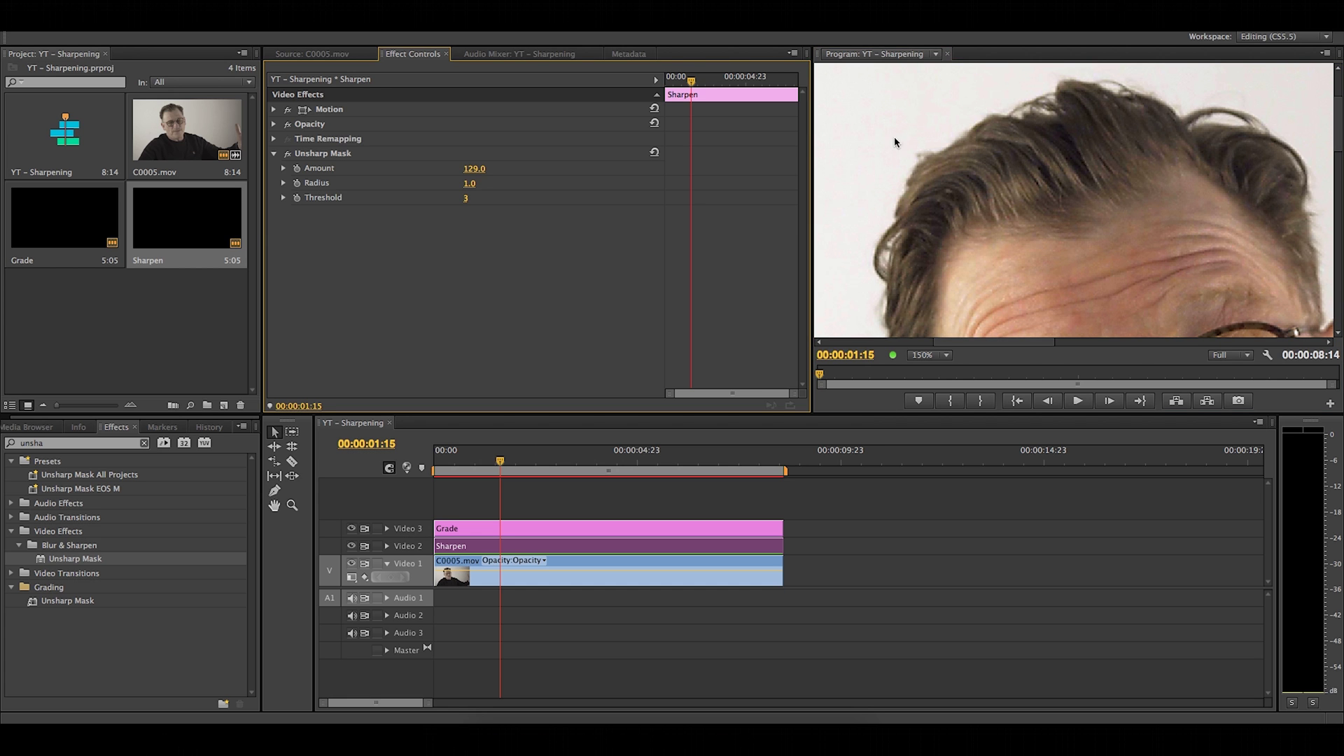
click(850, 104)
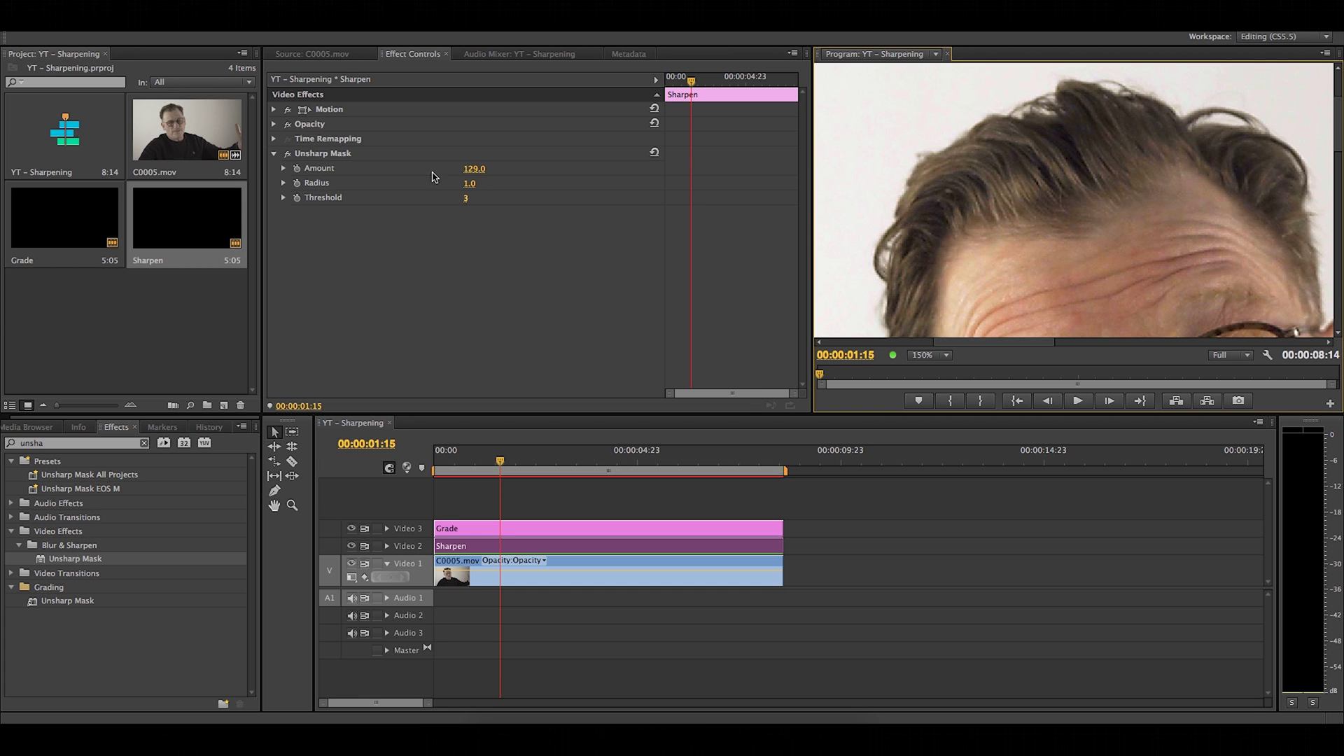
Toggle Unsharp Mask off and on repeatedly to compare, ending with it enabled.
click(287, 154)
click(287, 155)
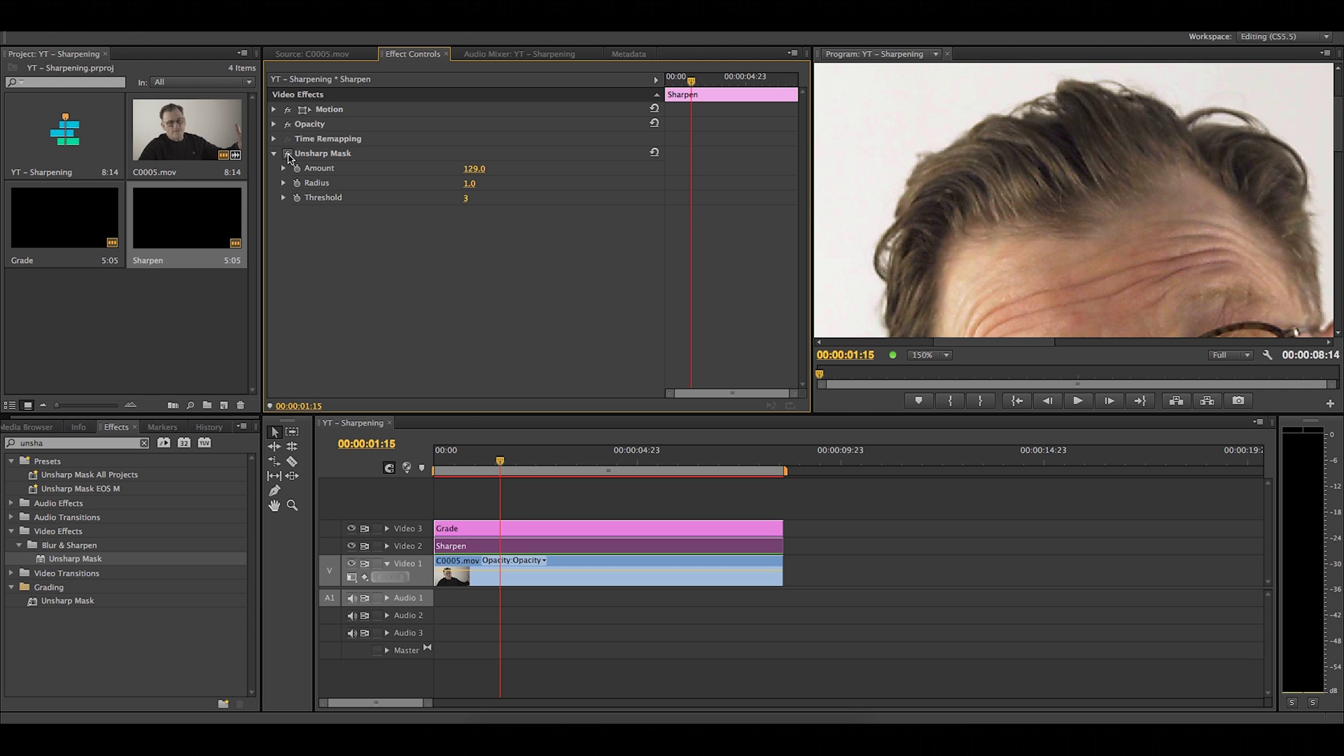
click(287, 155)
click(288, 155)
click(288, 154)
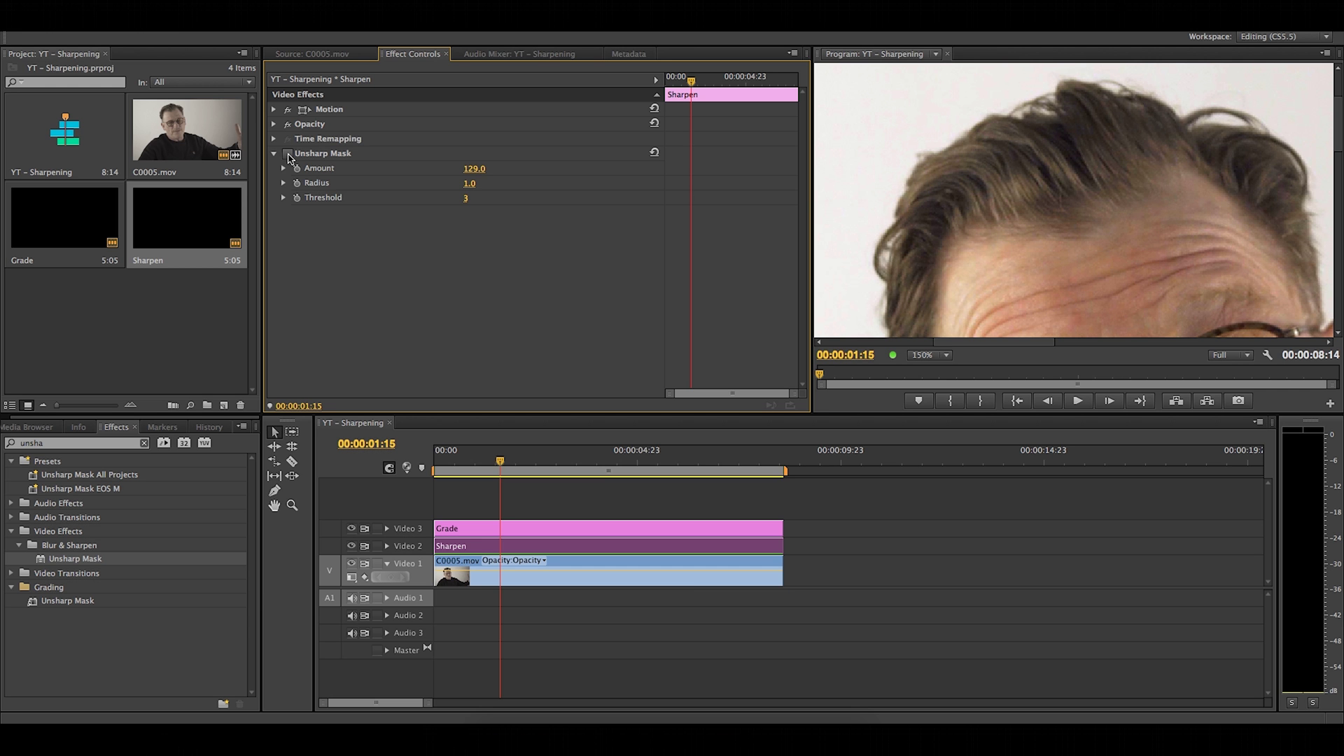
click(288, 155)
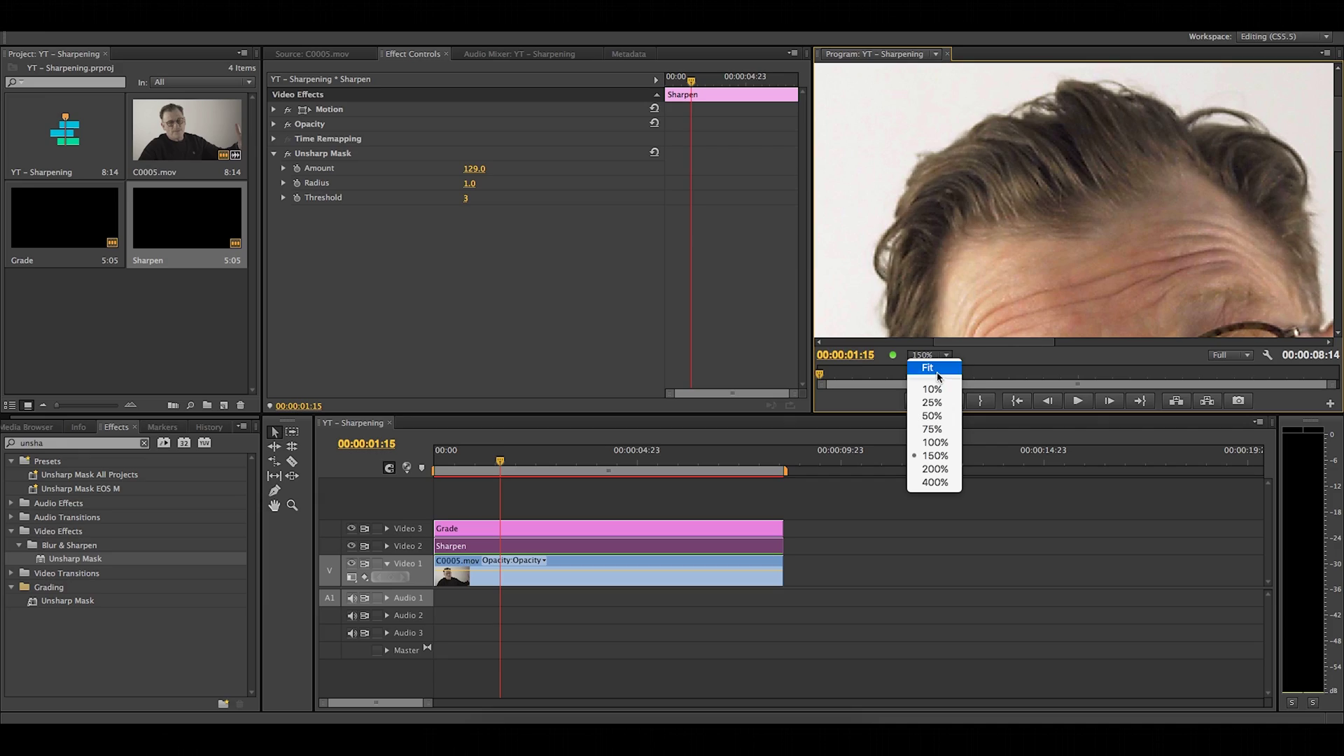
Choose Fit in the Program monitor zoom menu.
click(939, 377)
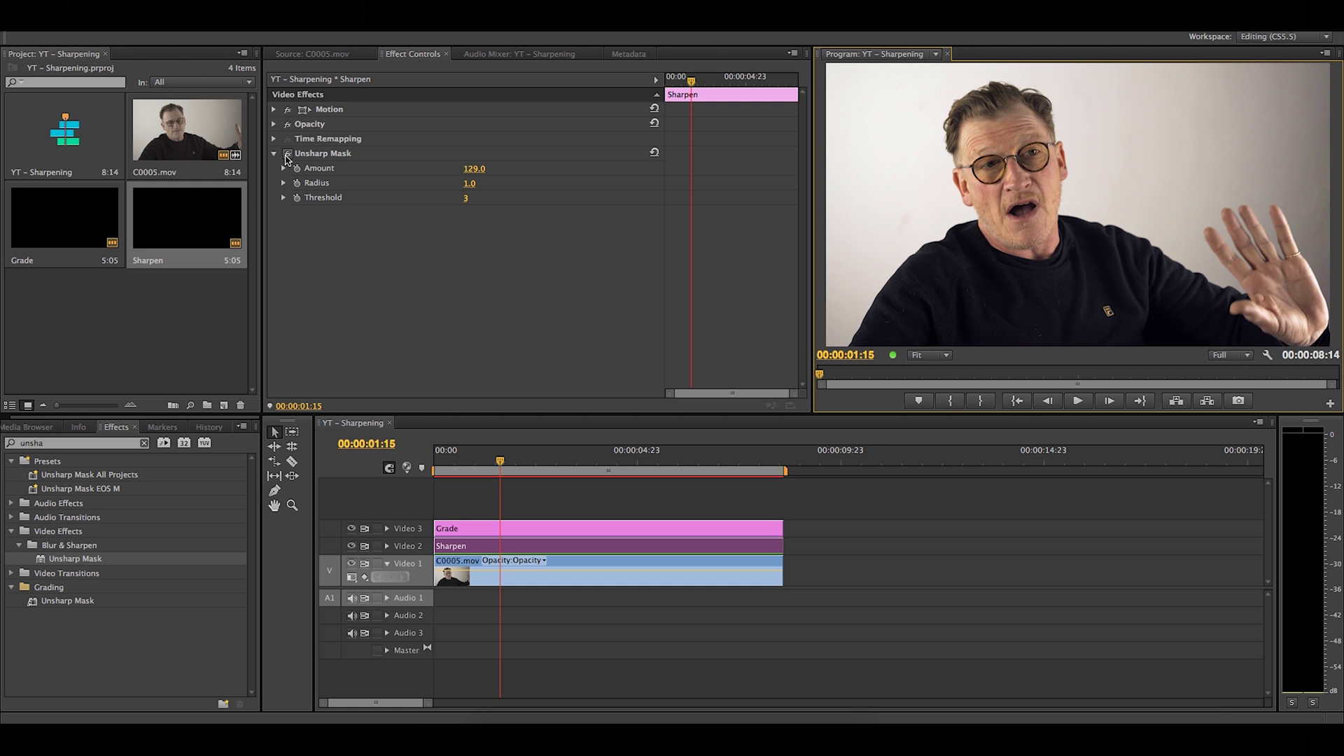